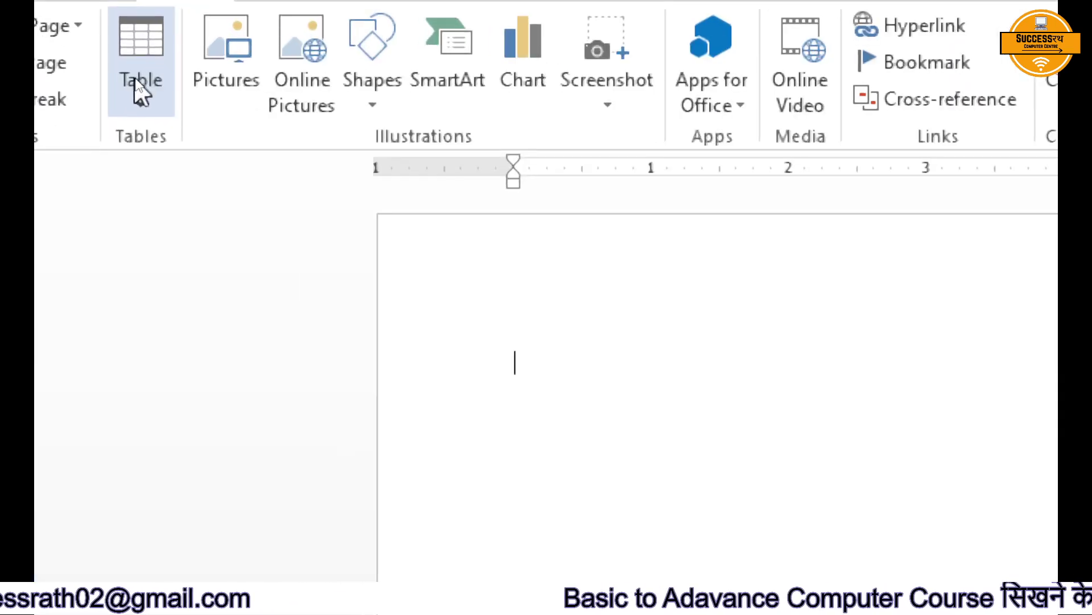
# - Try inserting a table with 5 columns and 30 rows, and undo the insertion
pyautogui.click(138, 100)
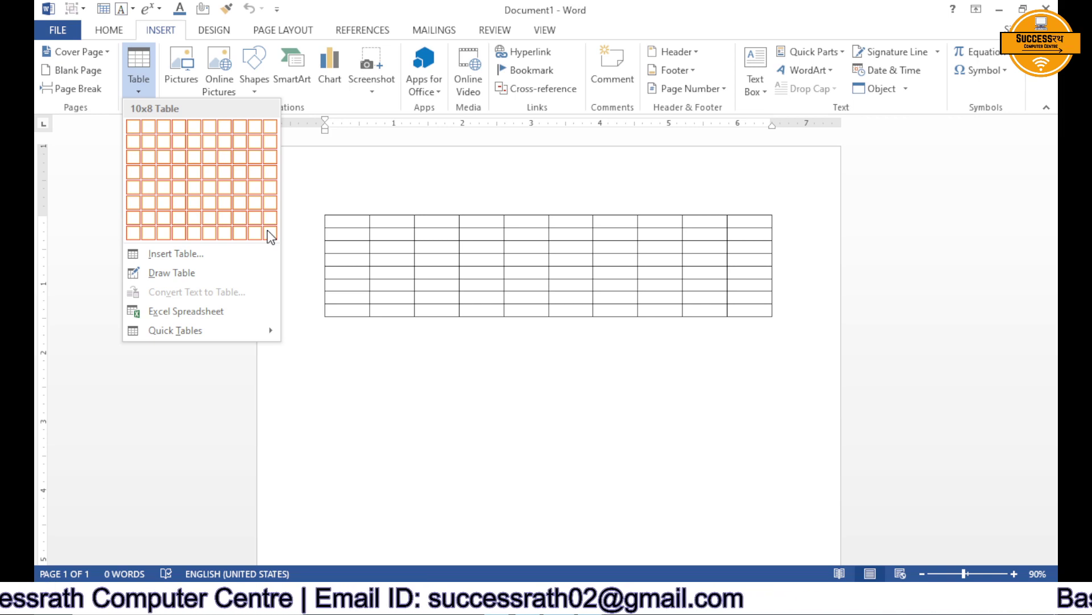
pyautogui.click(233, 254)
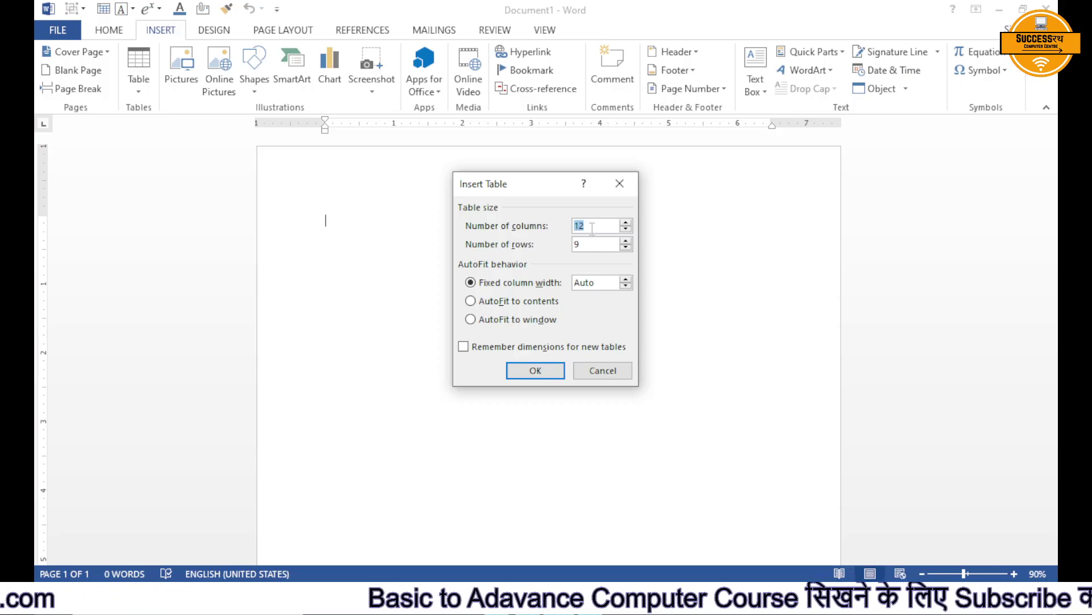
pyautogui.write('5')
pyautogui.press('Tab')
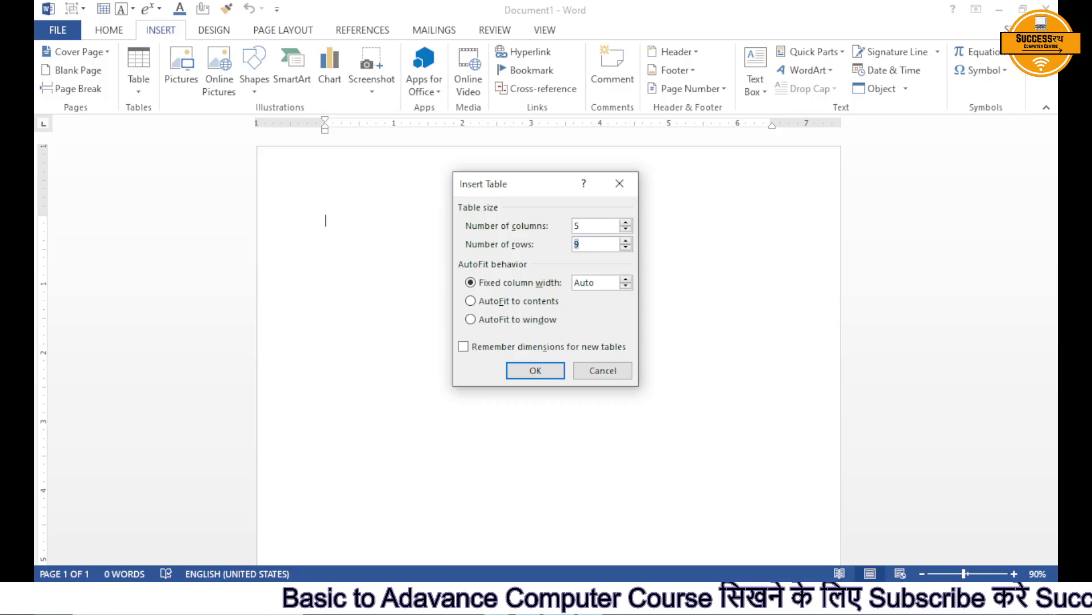
pyautogui.write('30')
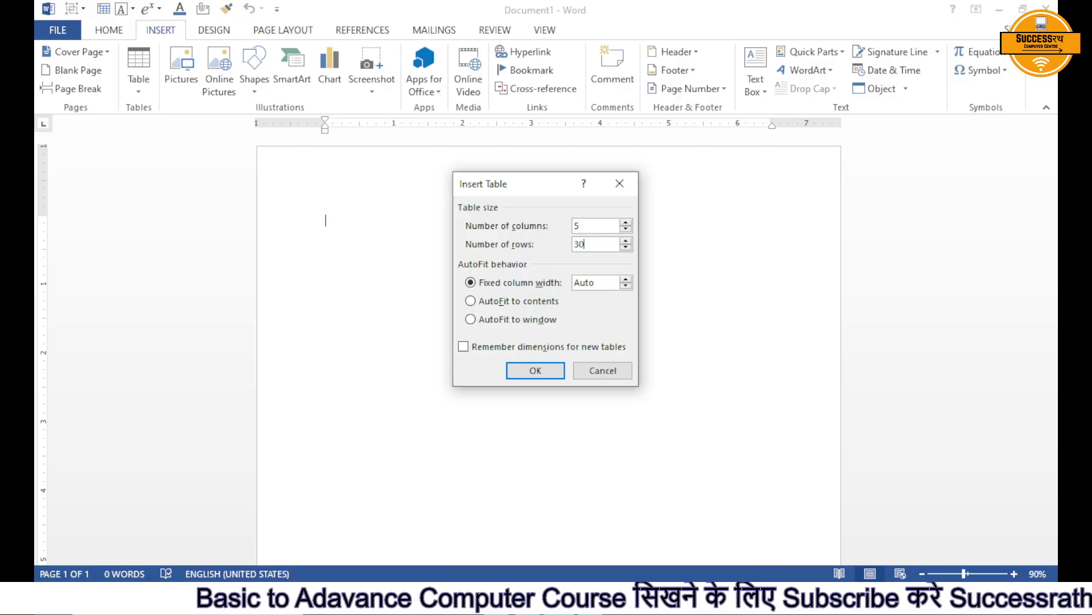
pyautogui.click(549, 371)
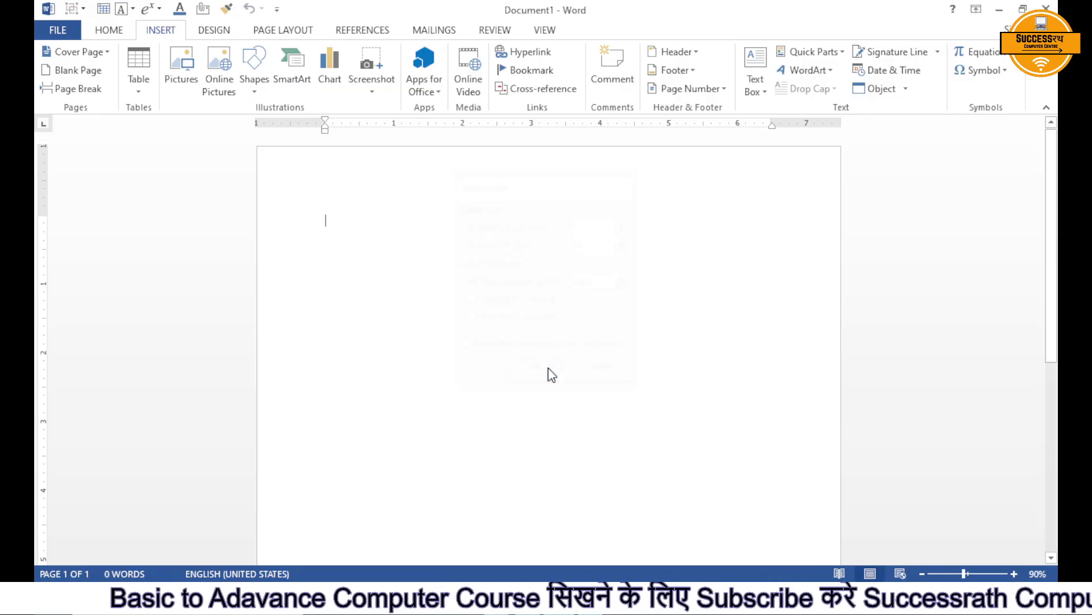
pyautogui.scroll(-6, 549, 367)
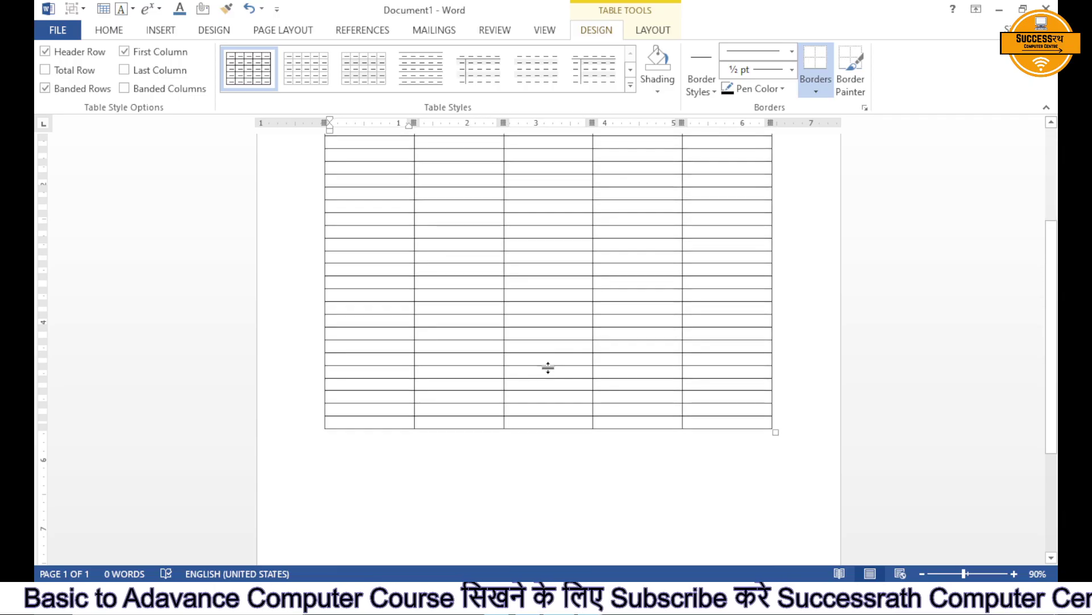
pyautogui.scroll(2, 536, 360)
pyautogui.scroll(1, 535, 361)
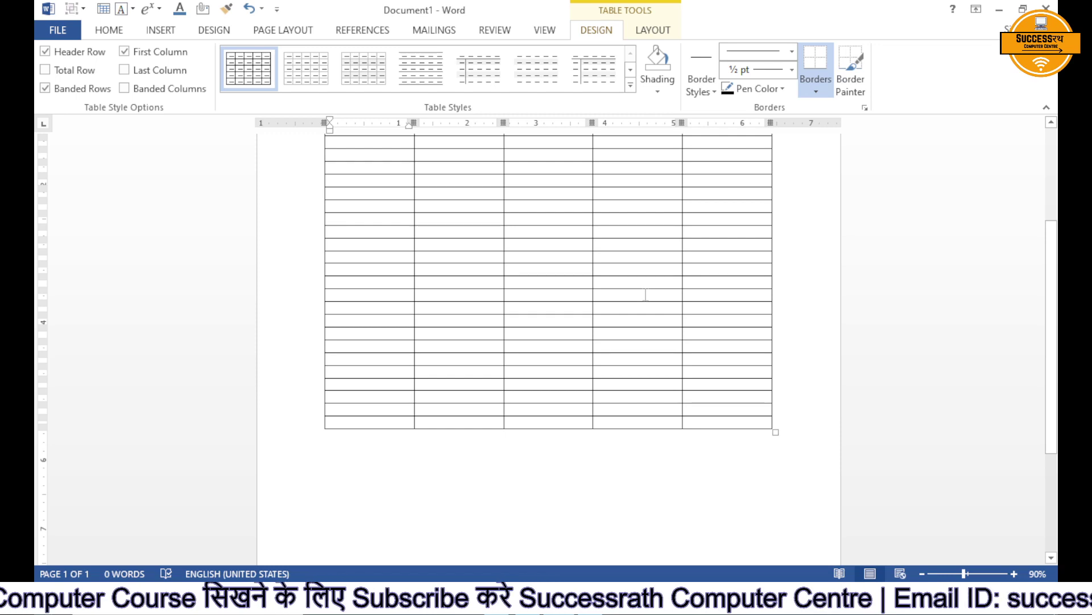
pyautogui.hotkey('ctrl', 'z')
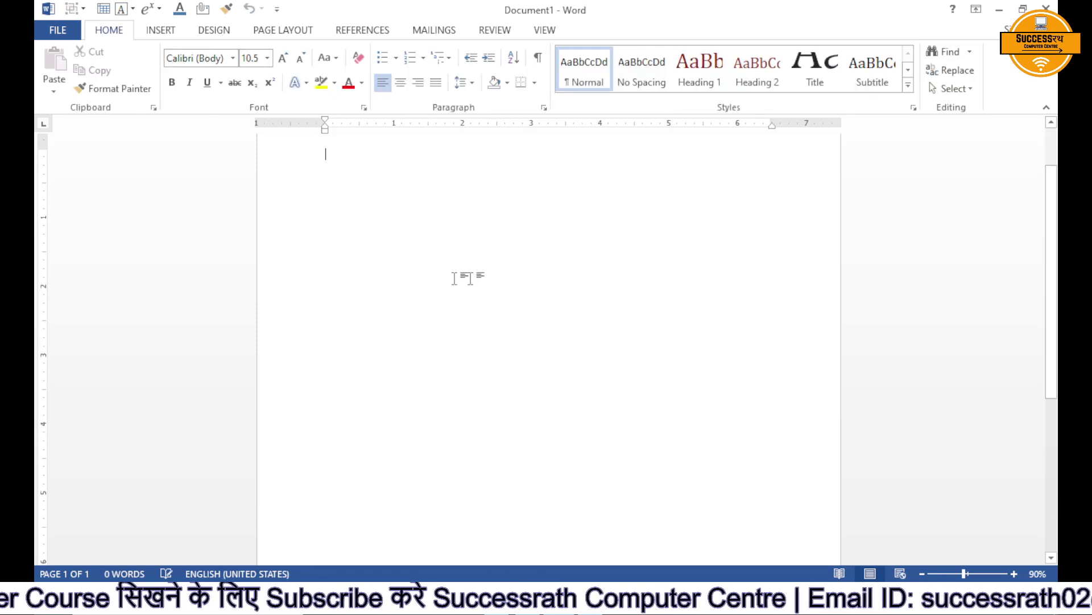
# - Insert a table with 6 columns and 5 rows at the start of the blank document
pyautogui.click(161, 30)
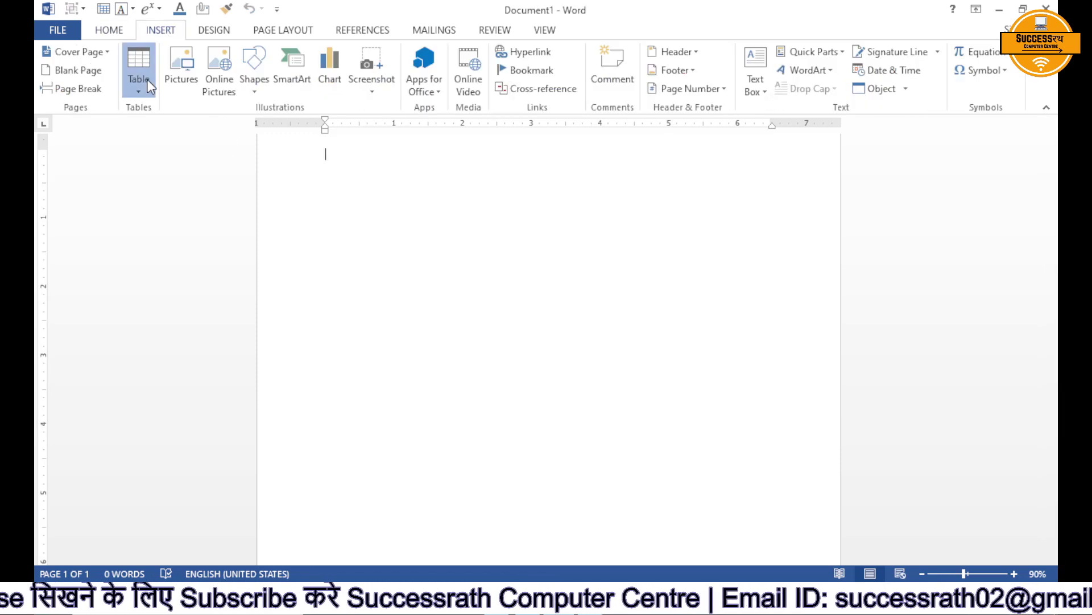
pyautogui.click(139, 77)
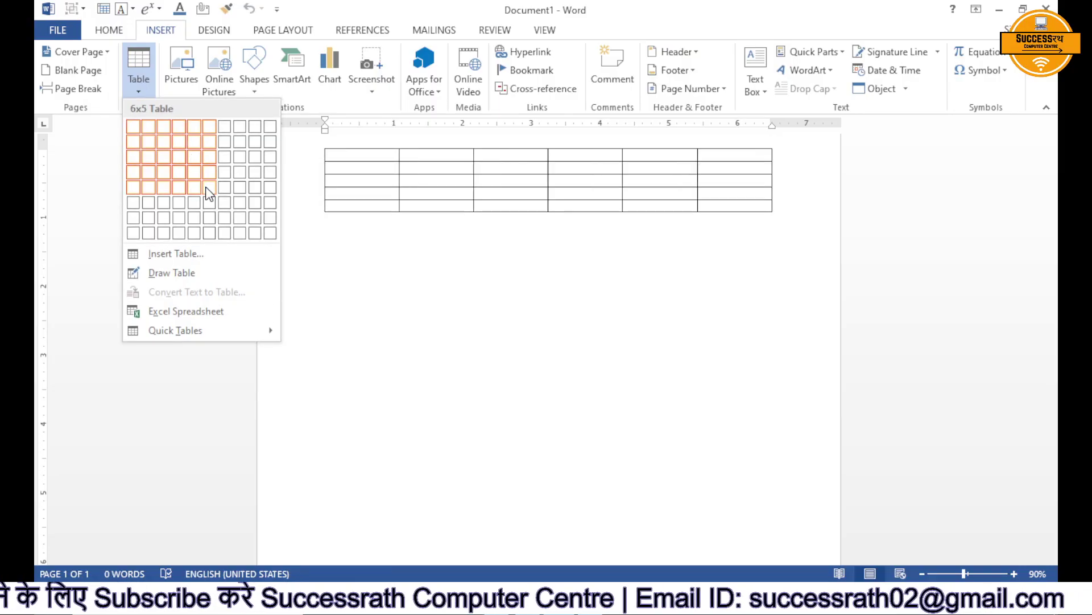
pyautogui.click(209, 188)
pyautogui.scroll(2, 464, 270)
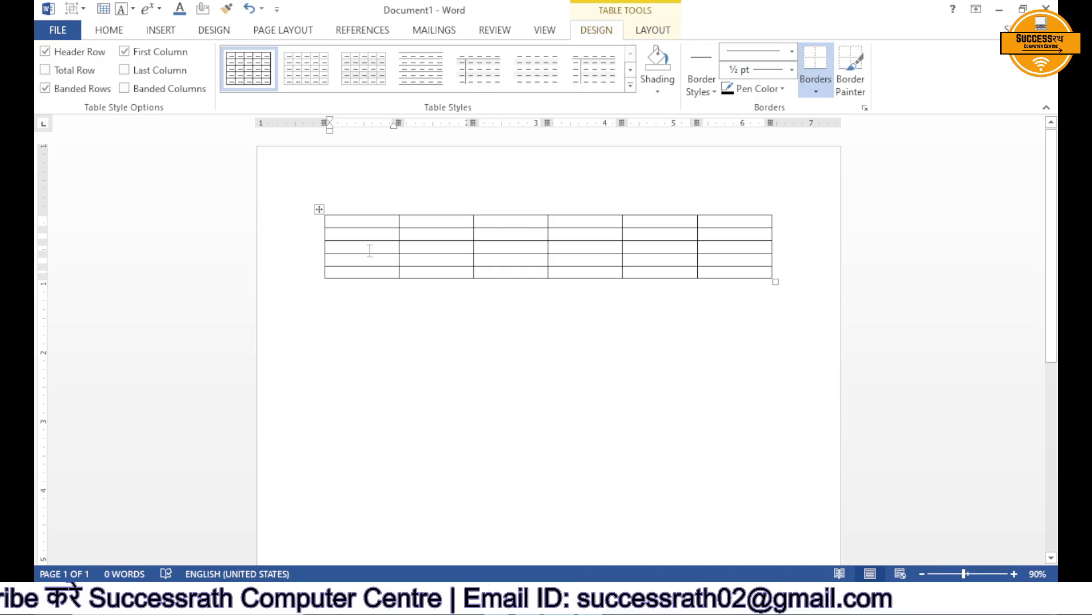
# - Fill the first three header cells of the table with Name, History and Hindi
pyautogui.write('Name')
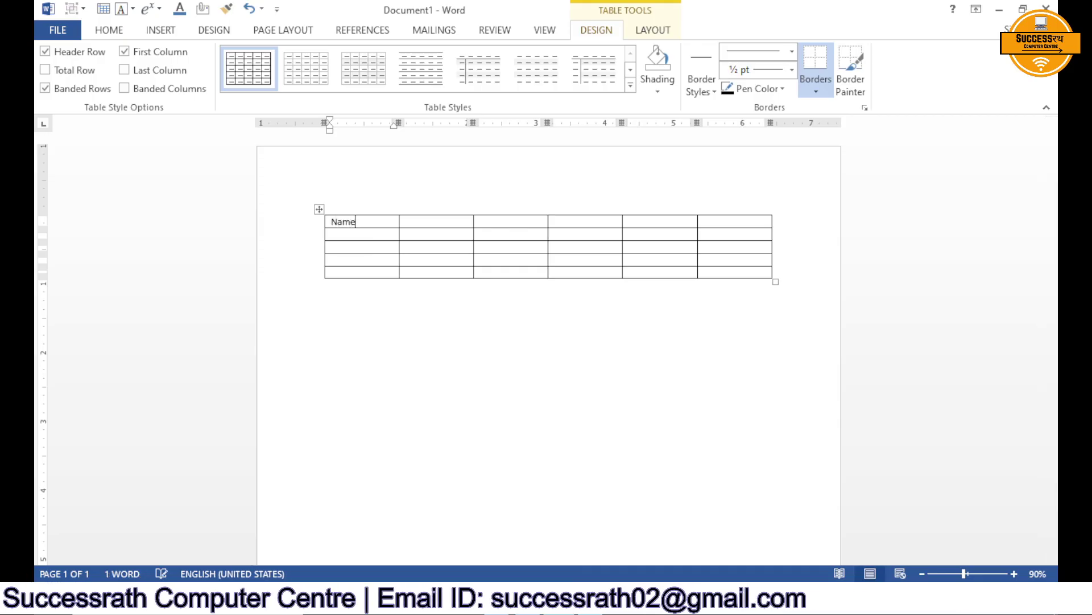
pyautogui.press('Tab')
pyautogui.write('History')
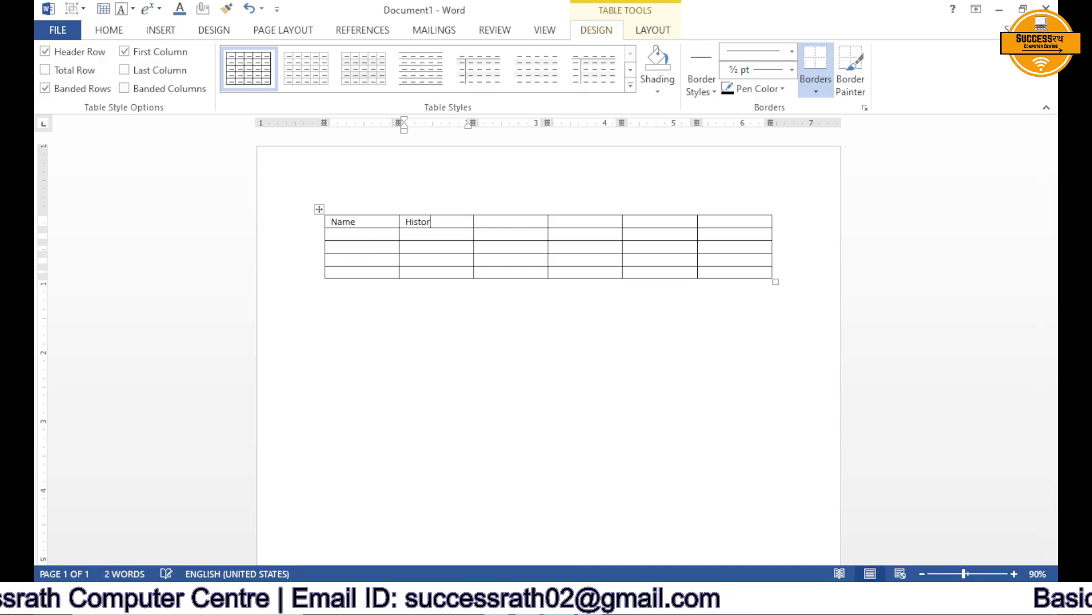
pyautogui.press('Tab')
pyautogui.write('Hindi3w')
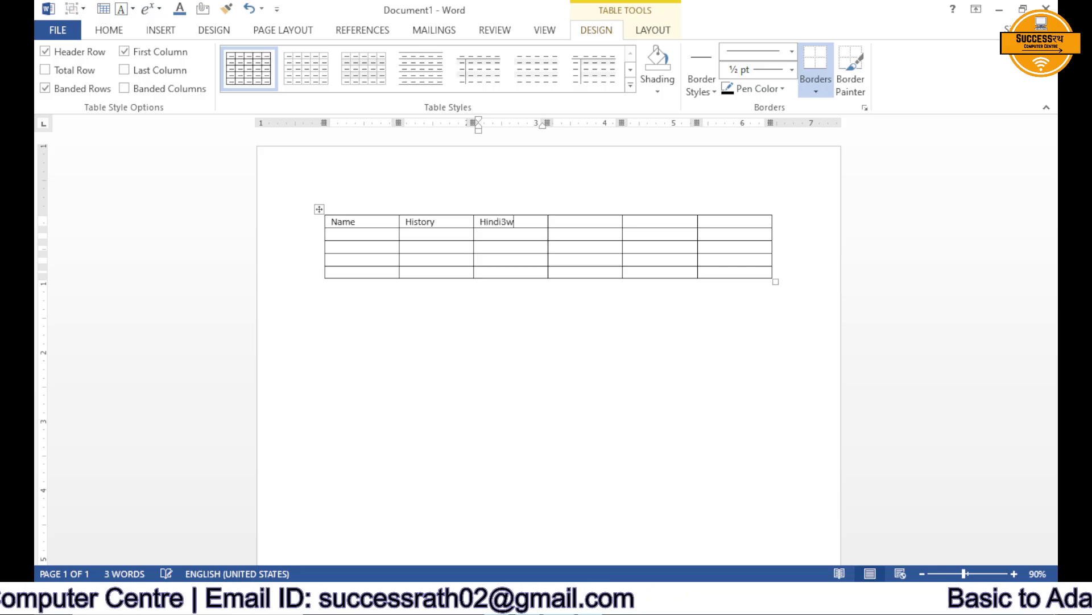
pyautogui.press('BackSpace')
pyautogui.press('BackSpace')
# - Fill the remaining three header cells with Maths, Science and Computaer
pyautogui.press('Tab')
pyautogui.write('Math')
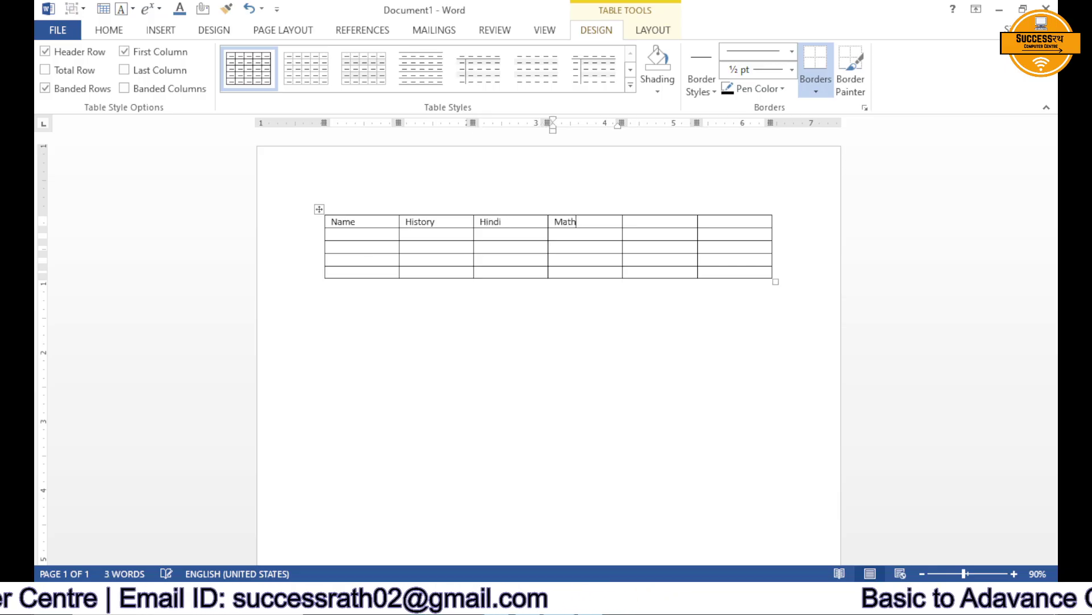
pyautogui.write('s')
pyautogui.press('Tab')
pyautogui.write('Sc')
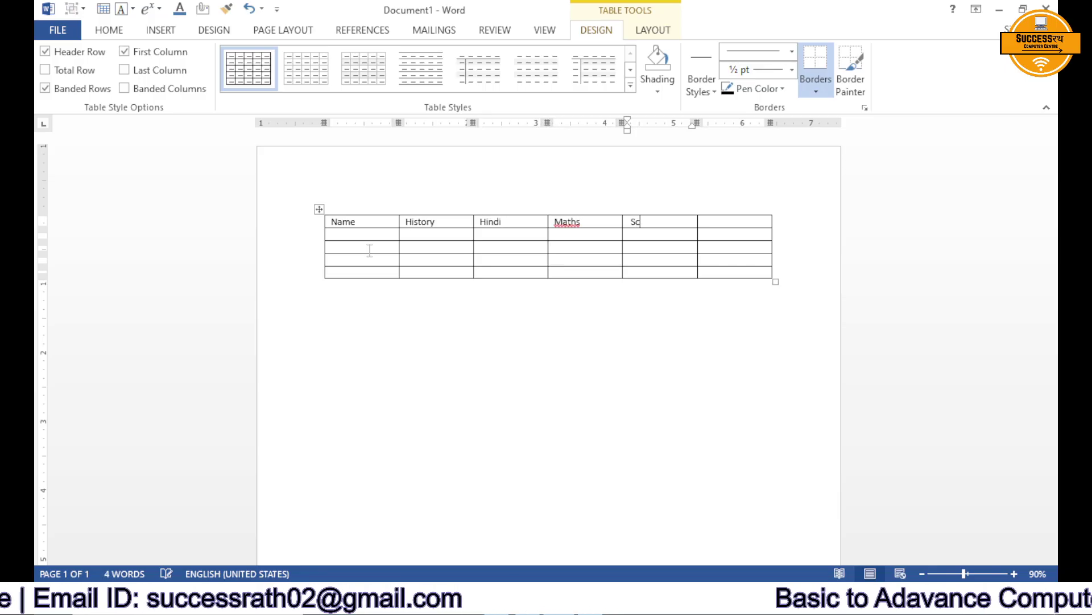
pyautogui.write('ience')
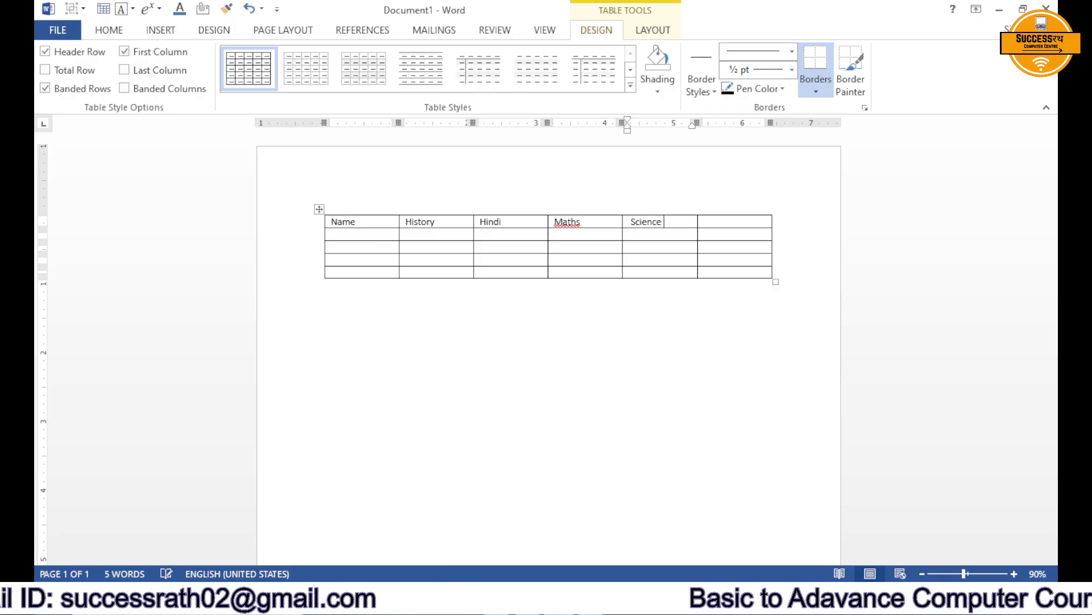
pyautogui.press('Tab')
pyautogui.write('CO')
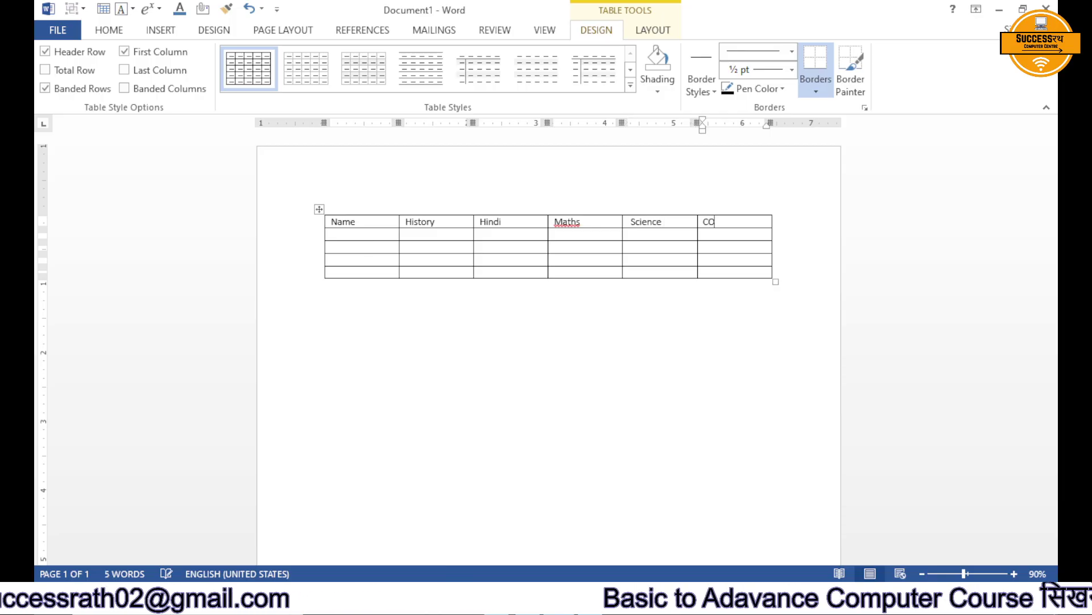
pyautogui.press('BackSpace')
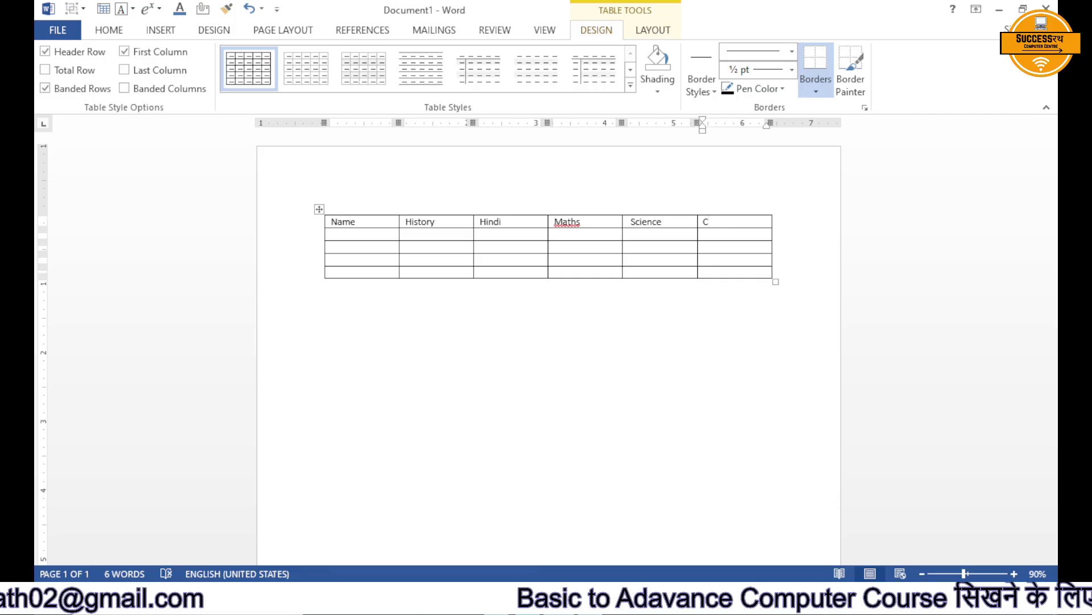
pyautogui.write('omputaer')
pyautogui.press('Tab')
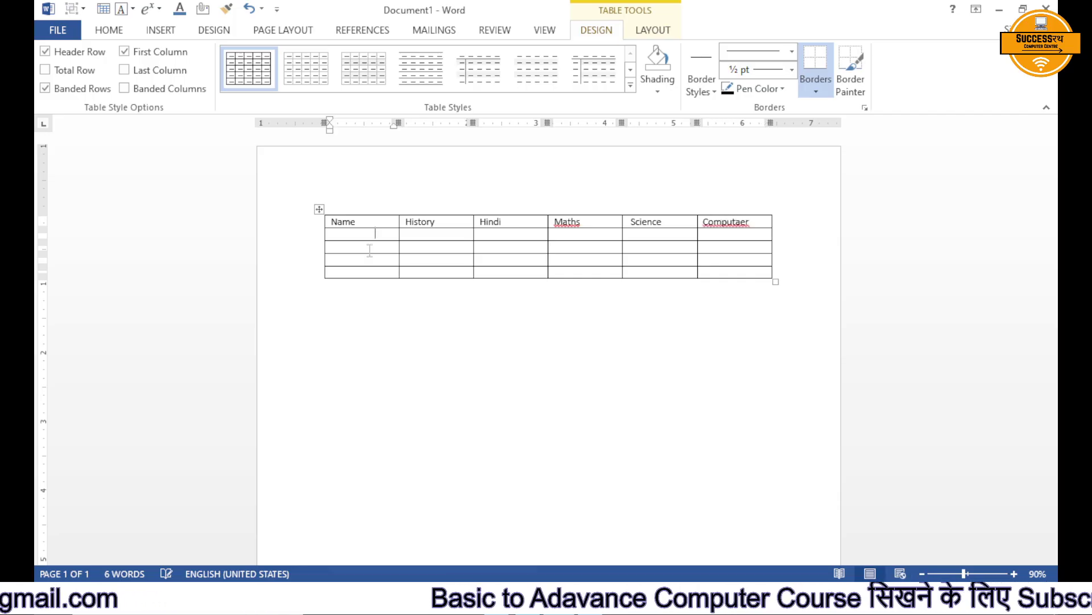
# - Enter the first two students' names in the Name column, one per row below the header
pyautogui.press('Tab')
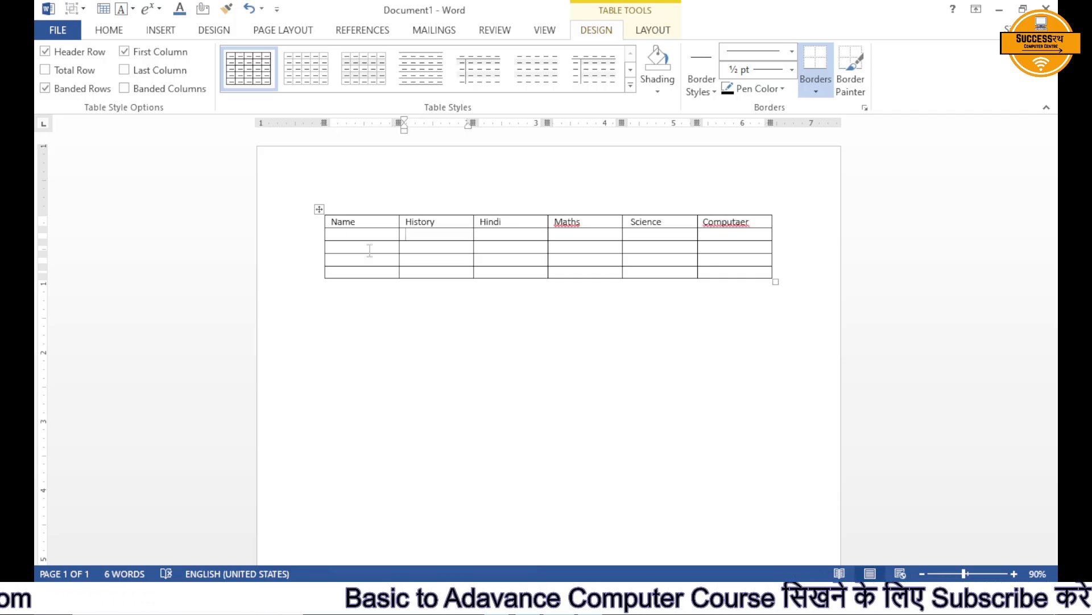
pyautogui.hotkey('shift', 'Tab')
pyautogui.write('Ga')
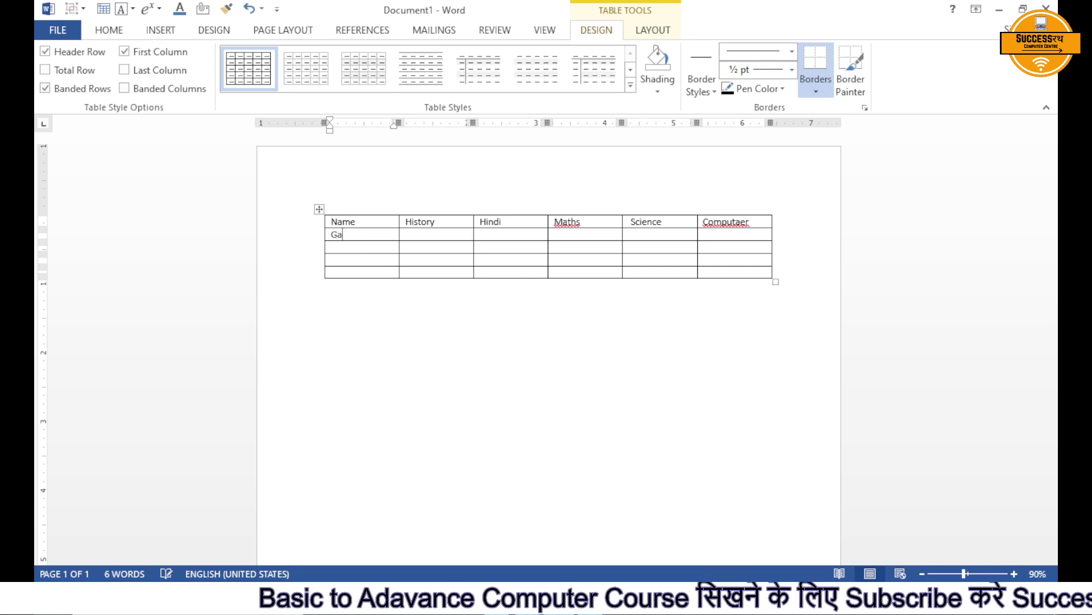
pyautogui.write('urrav')
pyautogui.click(368, 249)
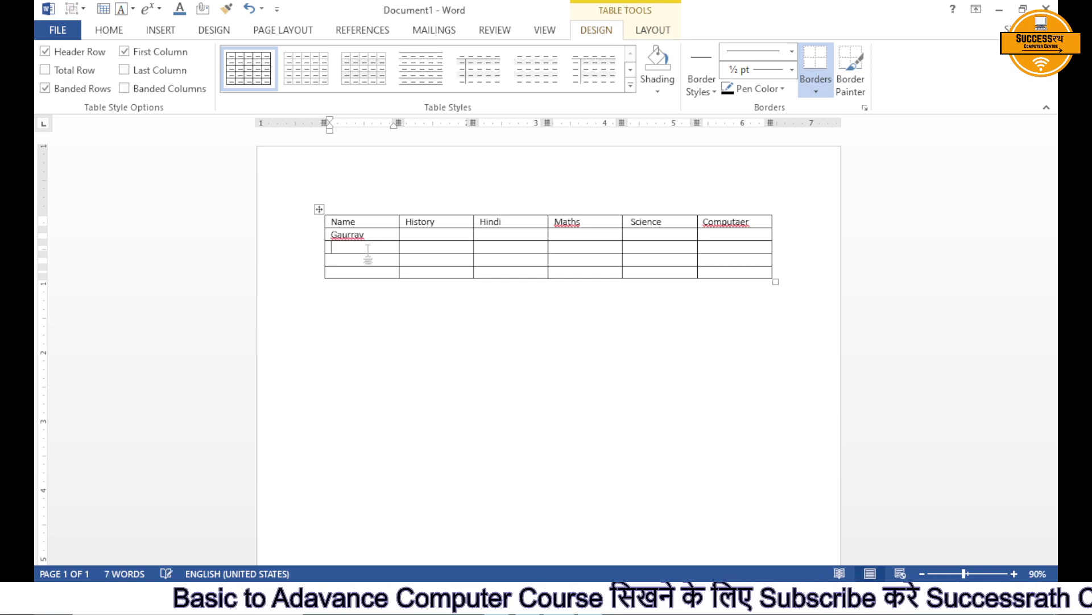
pyautogui.write('Saj')
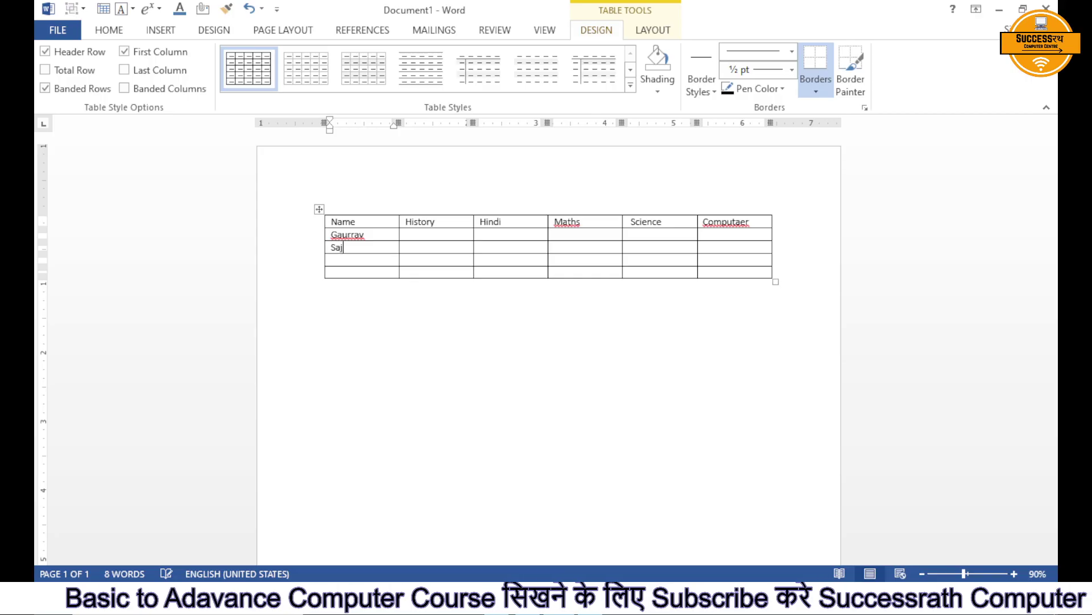
pyautogui.press('BackSpace')
pyautogui.write('njeevc')
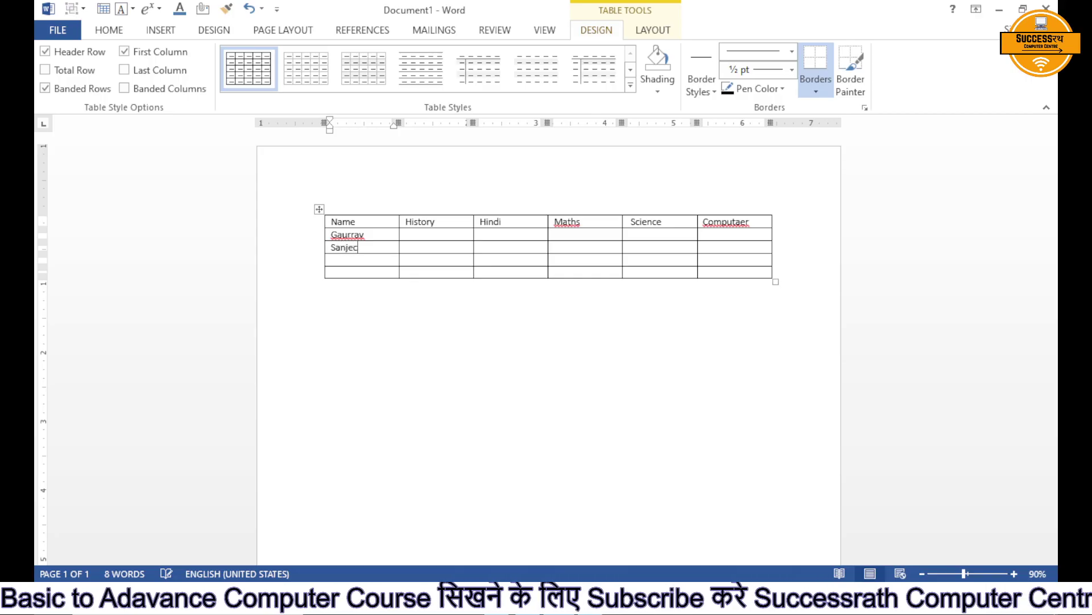
pyautogui.press('BackSpace')
# - Enter the third and fourth students' names in the last two rows of the Name column
pyautogui.press('Down')
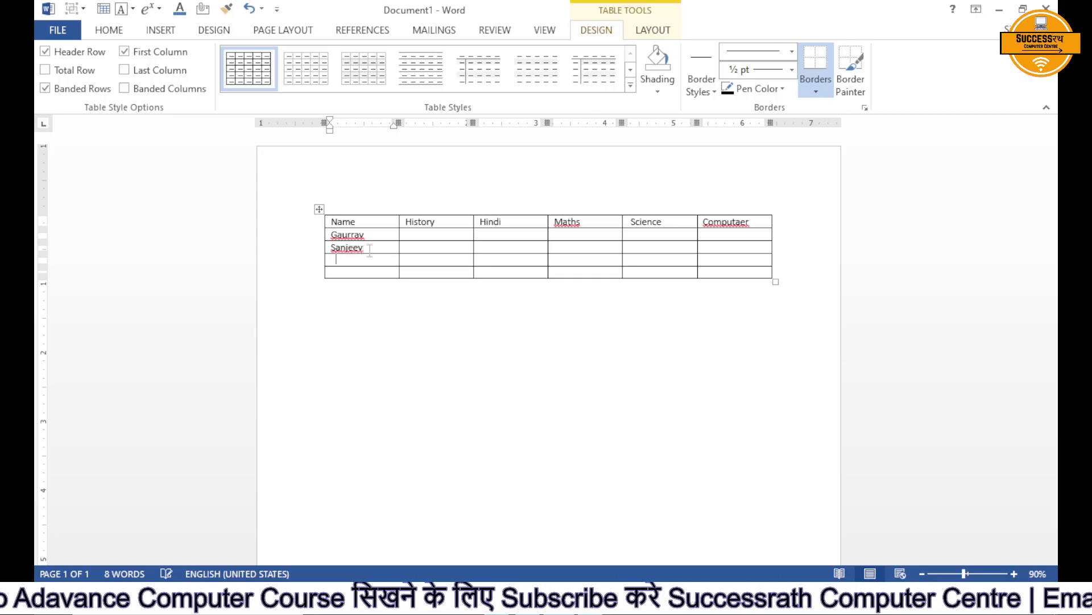
pyautogui.write('Sachin')
pyautogui.press('Tab')
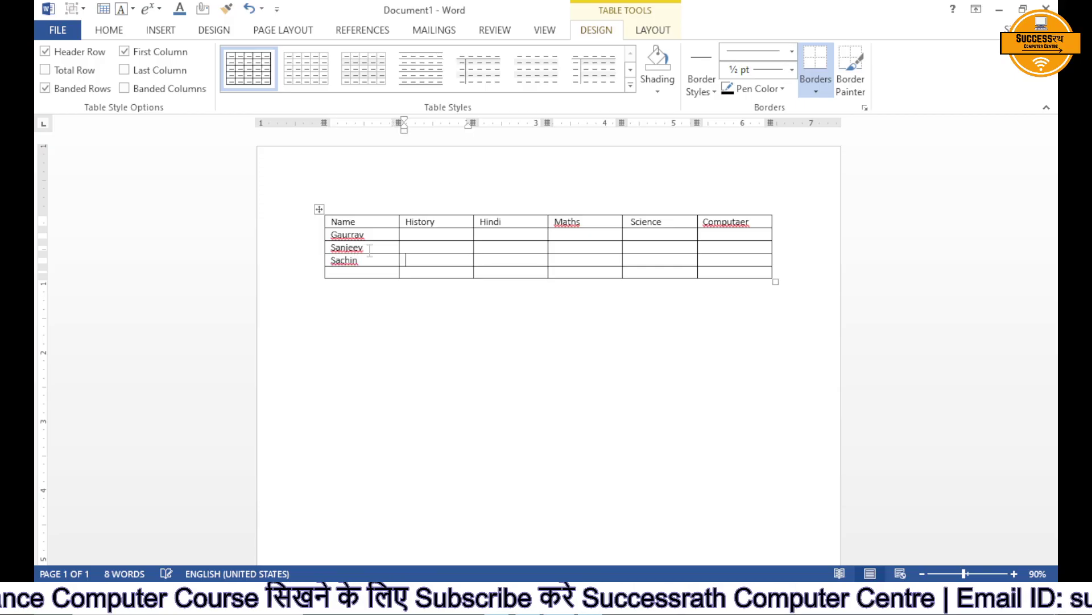
pyautogui.press('Down')
pyautogui.press('Left')
pyautogui.write('Ab')
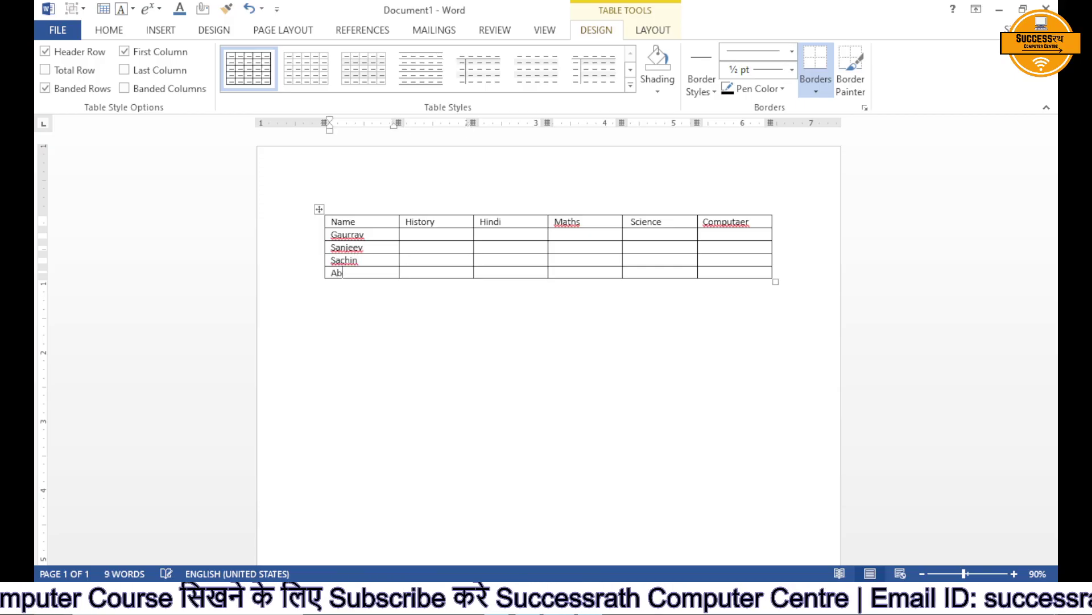
pyautogui.write('hisheek')
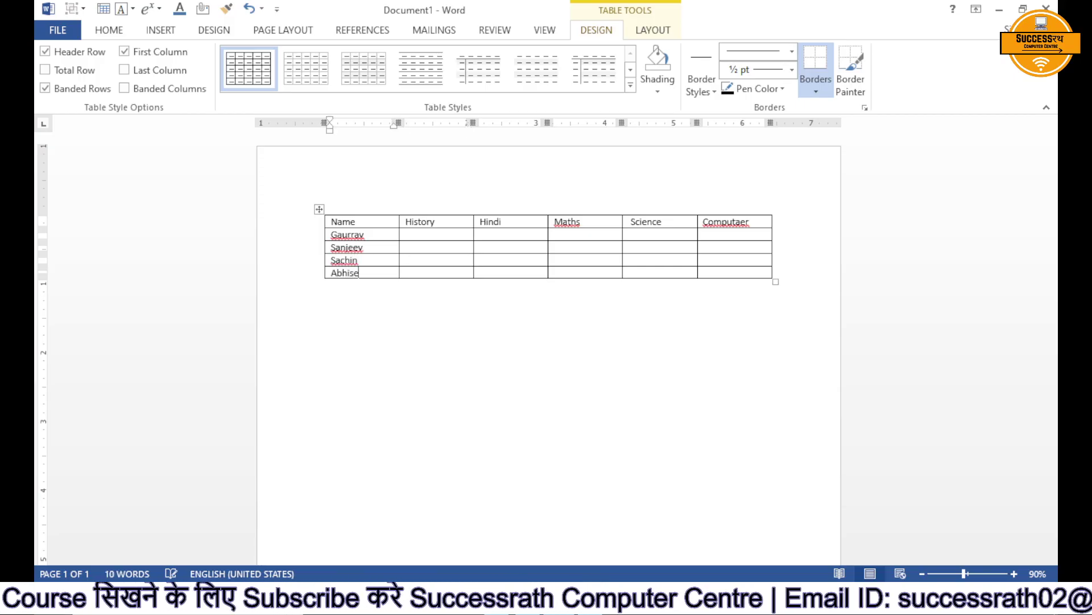
# - Enter the first student's marks across the subject columns: 25, 24, 25, 14 and 25
pyautogui.press('Tab')
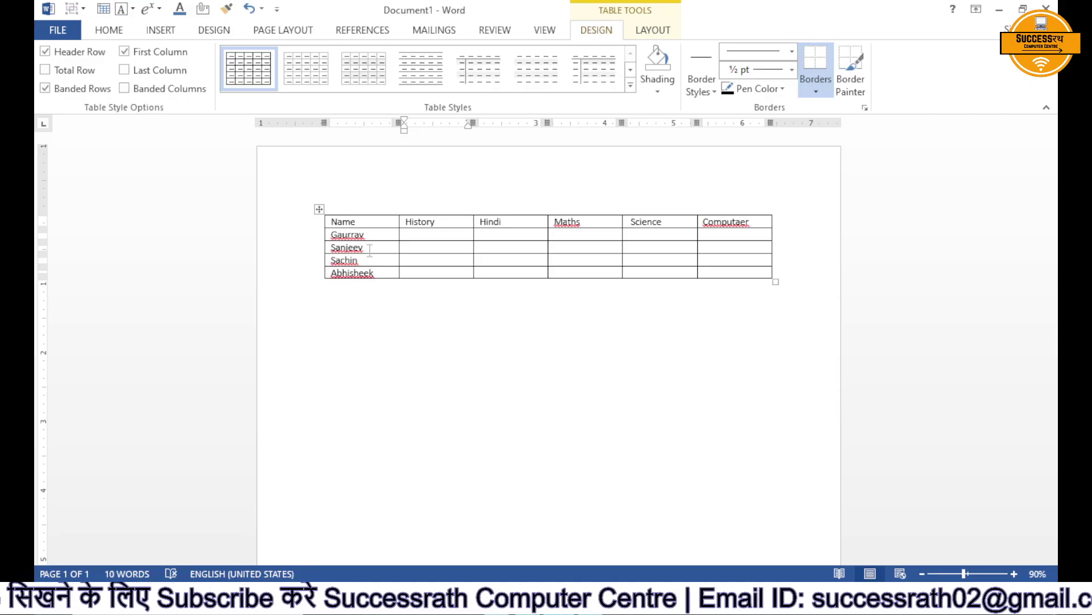
pyautogui.press('Up')
pyautogui.press('Up')
pyautogui.press('Up')
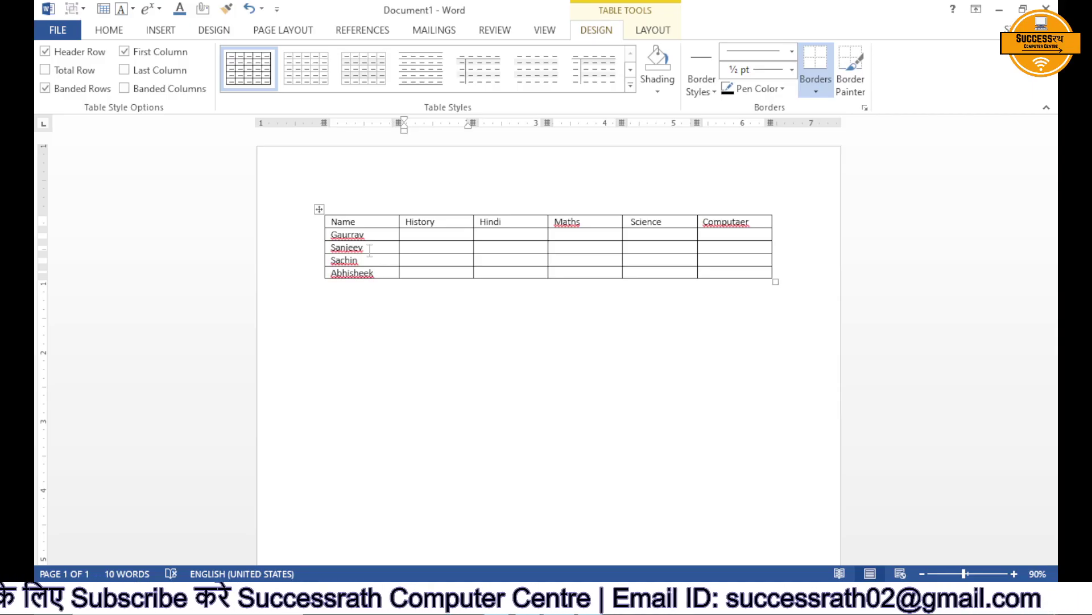
pyautogui.write('25')
pyautogui.press('Tab')
pyautogui.write('24')
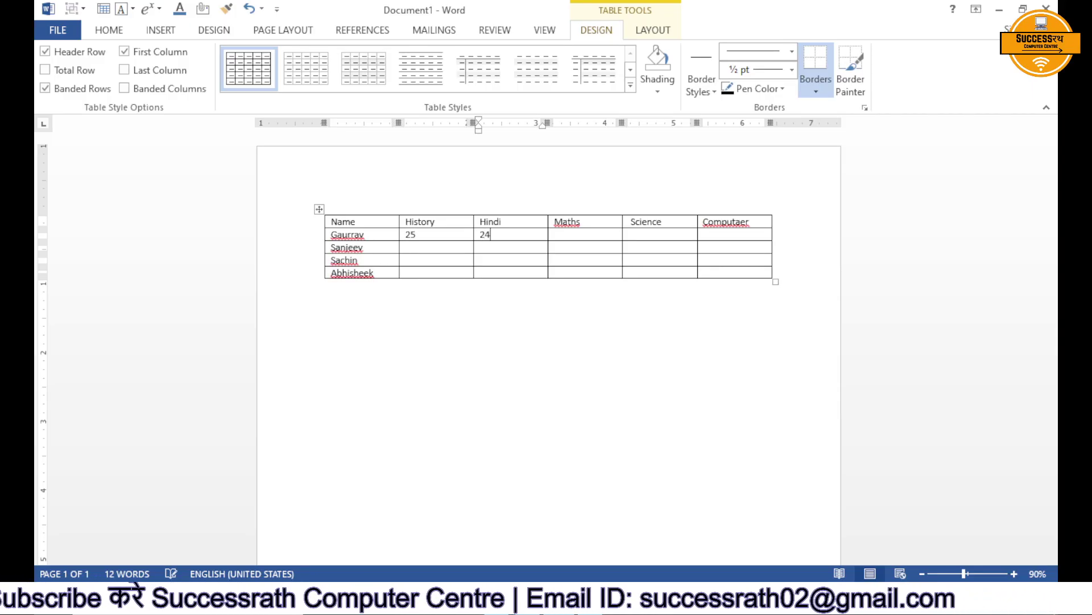
pyautogui.press('Tab')
pyautogui.write('25')
pyautogui.press('Tab')
pyautogui.write('14')
pyautogui.press('Tab')
pyautogui.write('25')
# - Enter the second student's marks across the subject columns: 14, 25, 35, 31 and 51
pyautogui.doubleClick(370, 250)
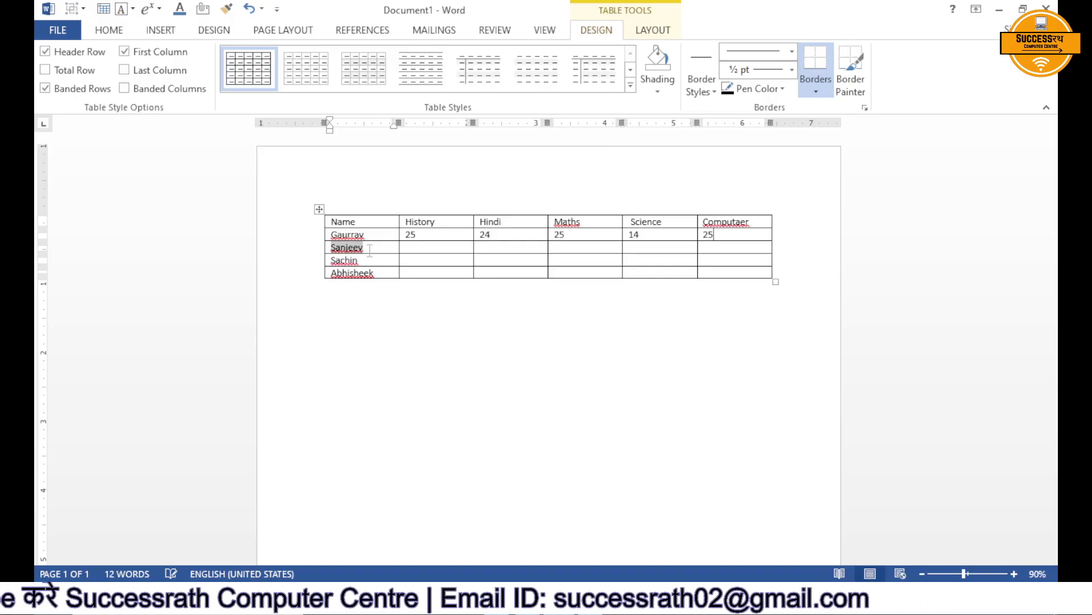
pyautogui.press('Tab')
pyautogui.write('14')
pyautogui.press('Tab')
pyautogui.write('25')
pyautogui.press('Tab')
pyautogui.write('35')
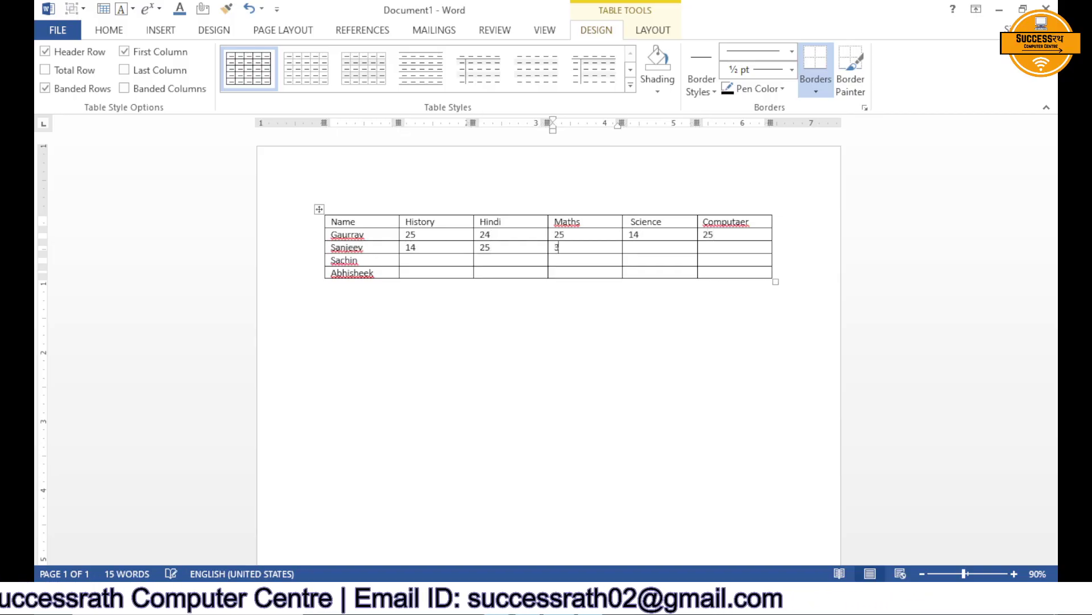
pyautogui.press('Tab')
pyautogui.write('31')
pyautogui.press('Tab')
pyautogui.write('51')
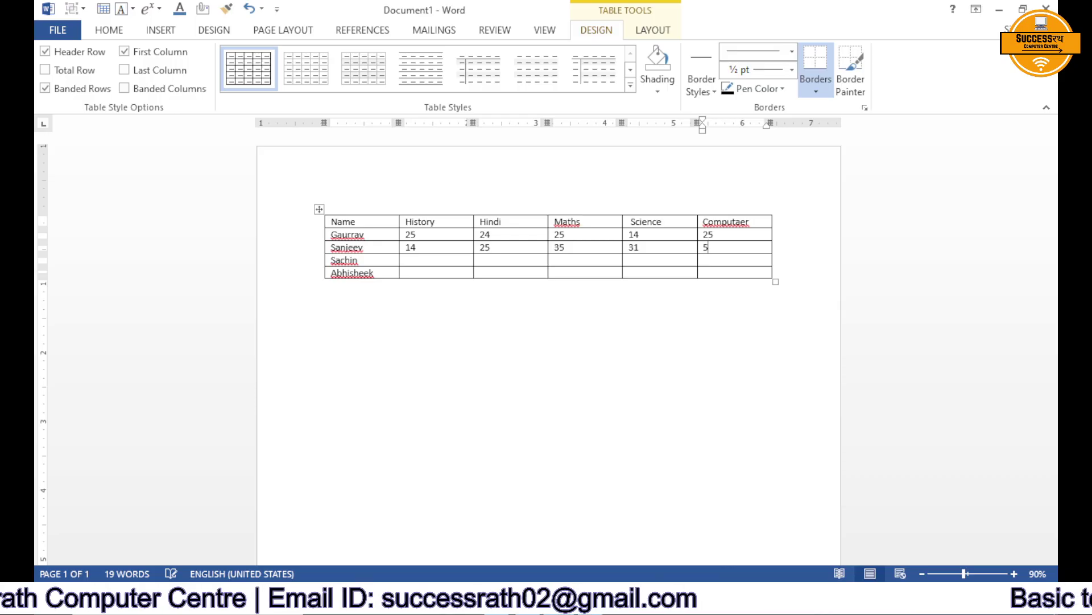
# - Enter the third student's marks across the subject columns: 45, 65, 25, 35 and 25
pyautogui.press('Tab')
pyautogui.press('Tab')
pyautogui.press('Tab')
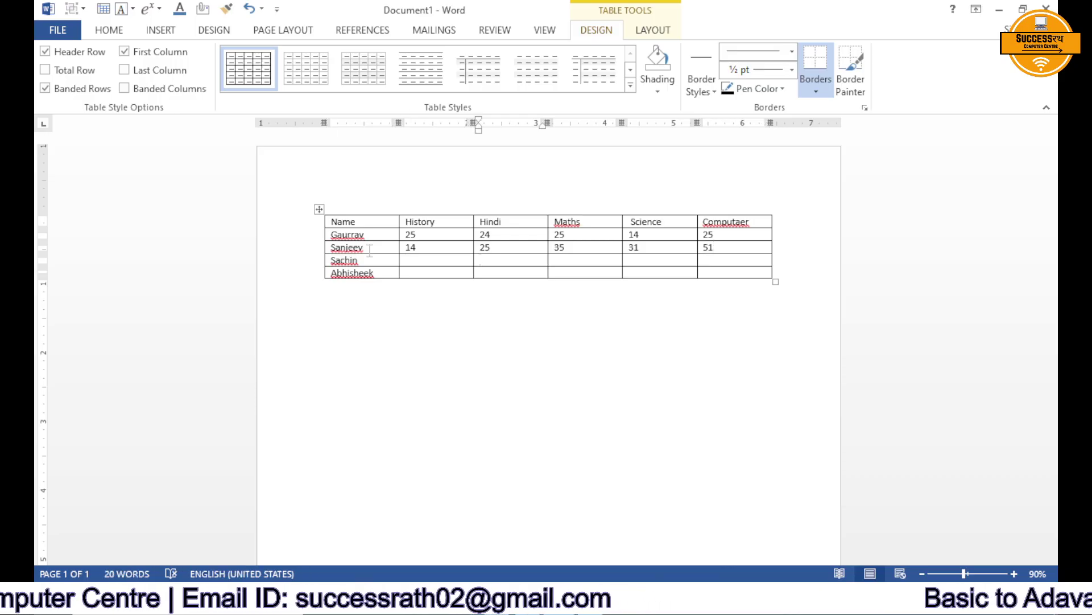
pyautogui.hotkey('shift', 'Tab')
pyautogui.write('45')
pyautogui.press('Tab')
pyautogui.write('65')
pyautogui.press('Tab')
pyautogui.write('2')
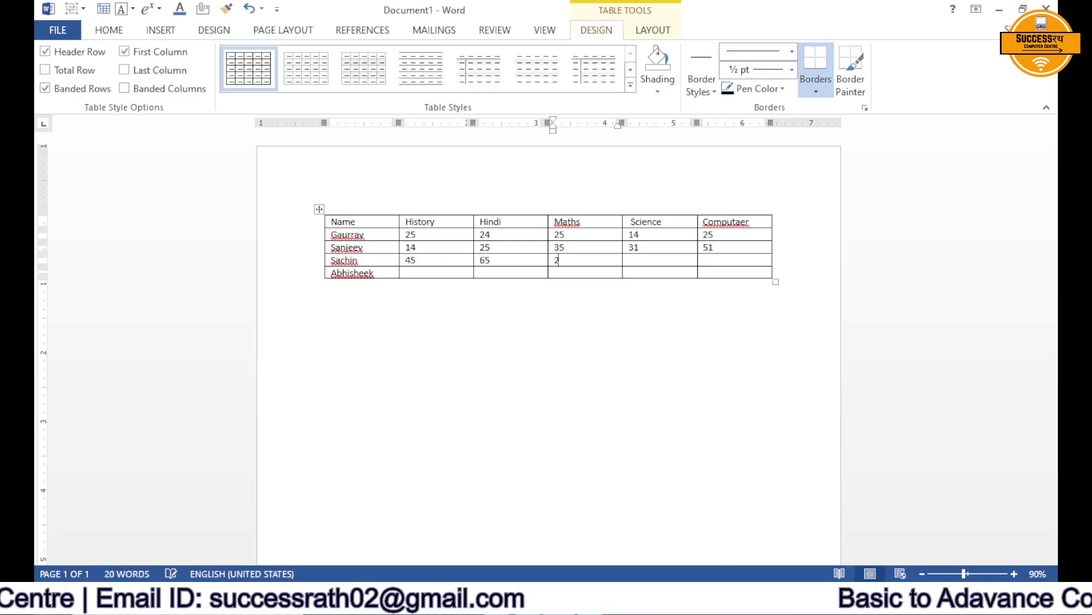
pyautogui.write('5')
pyautogui.press('Tab')
pyautogui.write('35')
pyautogui.press('Tab')
pyautogui.write('25')
pyautogui.press('Tab')
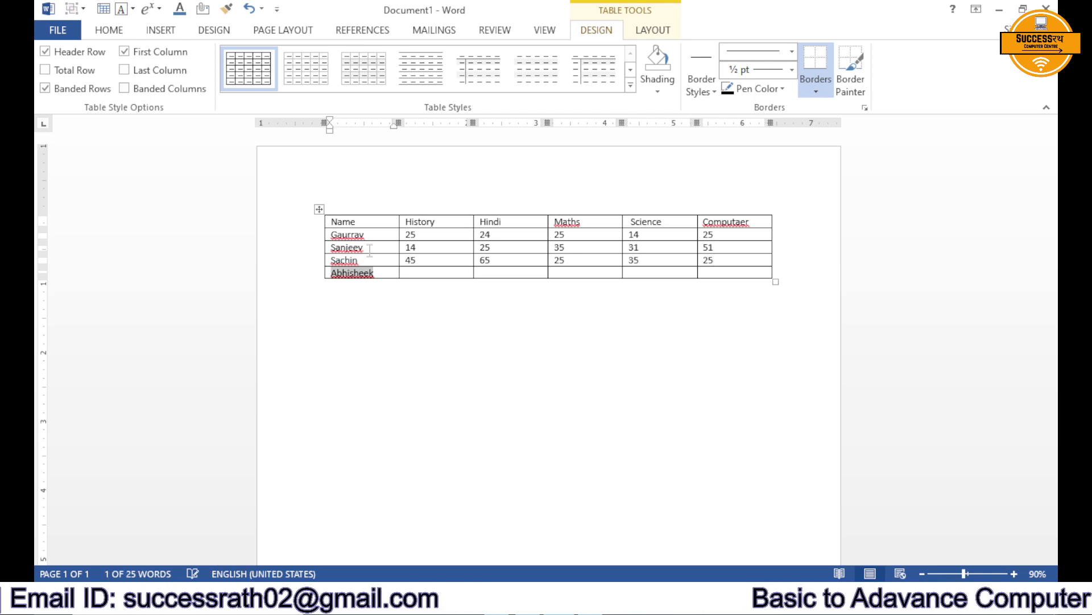
# - Enter the fourth student's marks as 45, 65, 95, 85 and 58, and append an empty row to the table
pyautogui.press('Tab')
pyautogui.write('45')
pyautogui.press('Tab')
pyautogui.write('65')
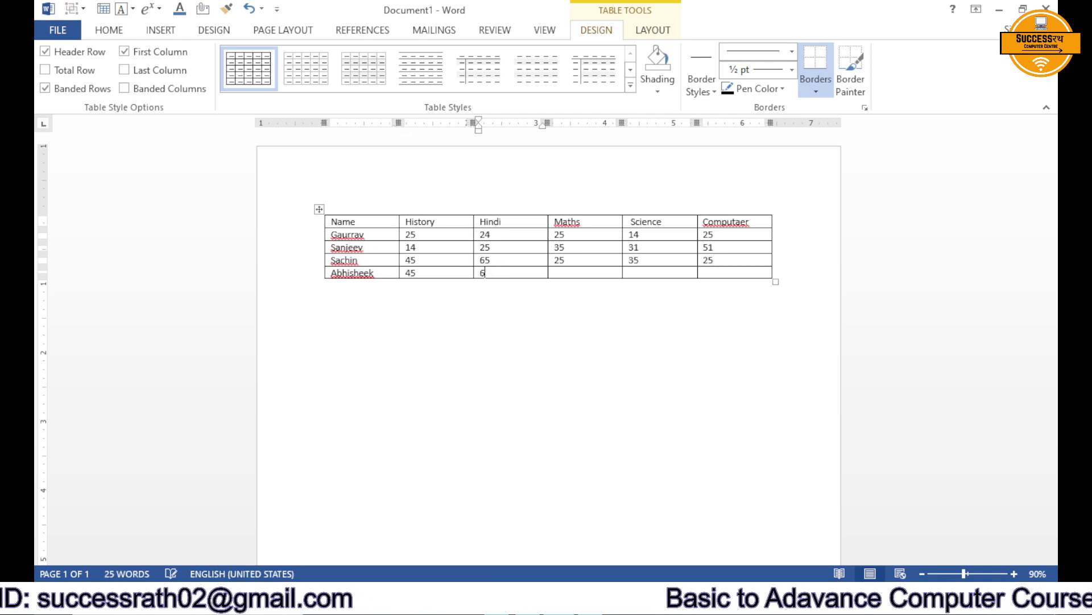
pyautogui.press('Tab')
pyautogui.write('95')
pyautogui.press('Tab')
pyautogui.write('85')
pyautogui.press('Tab')
pyautogui.write('58')
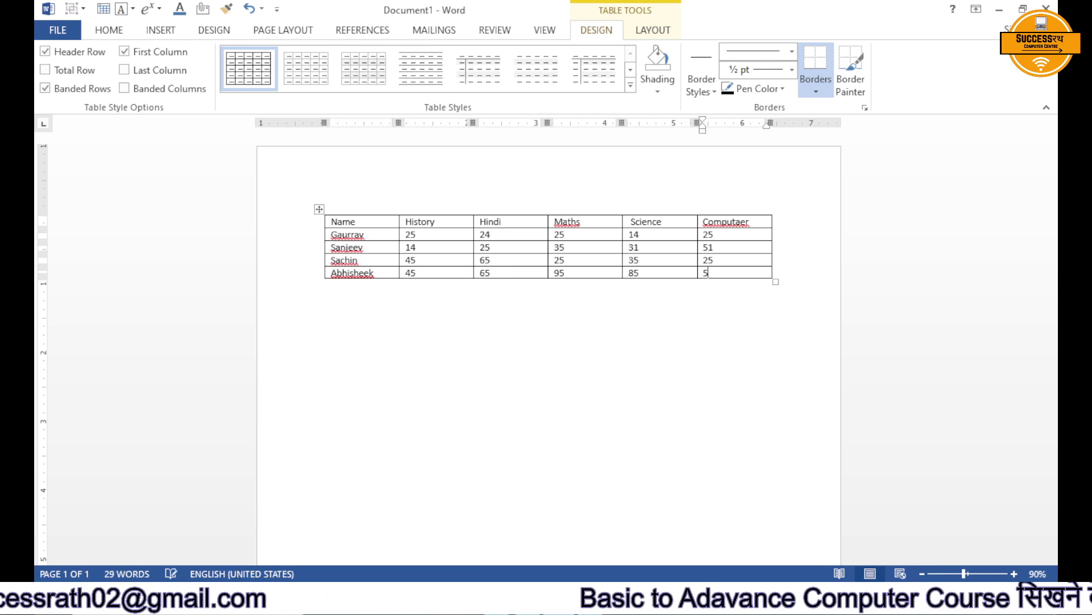
pyautogui.press('Tab')
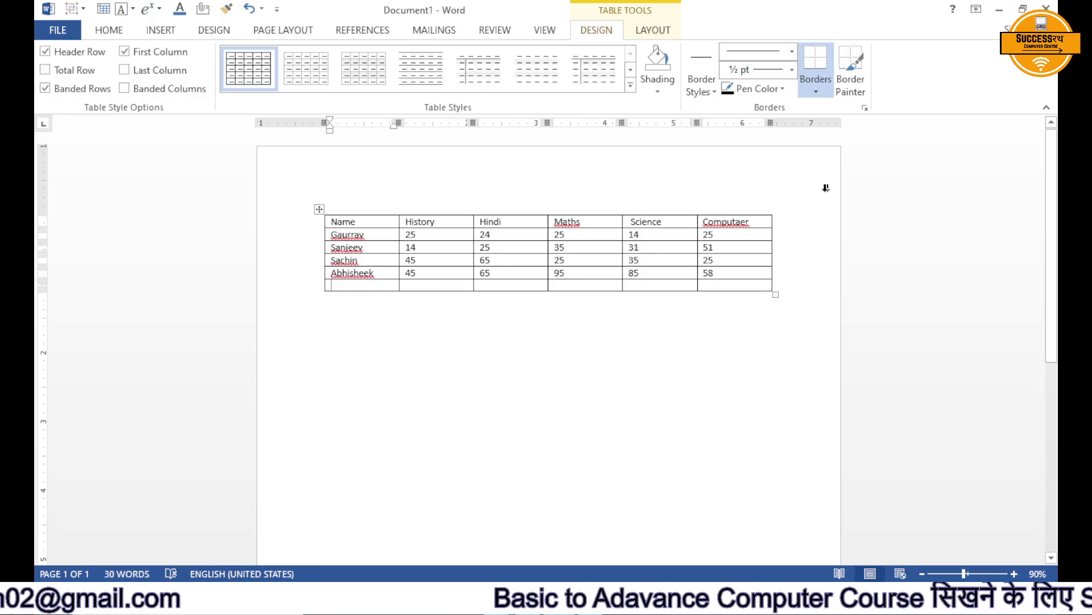
# - Correct the misspelled last column header to the suggested spelling Computer
pyautogui.click(721, 222)
pyautogui.rightClick(719, 223)
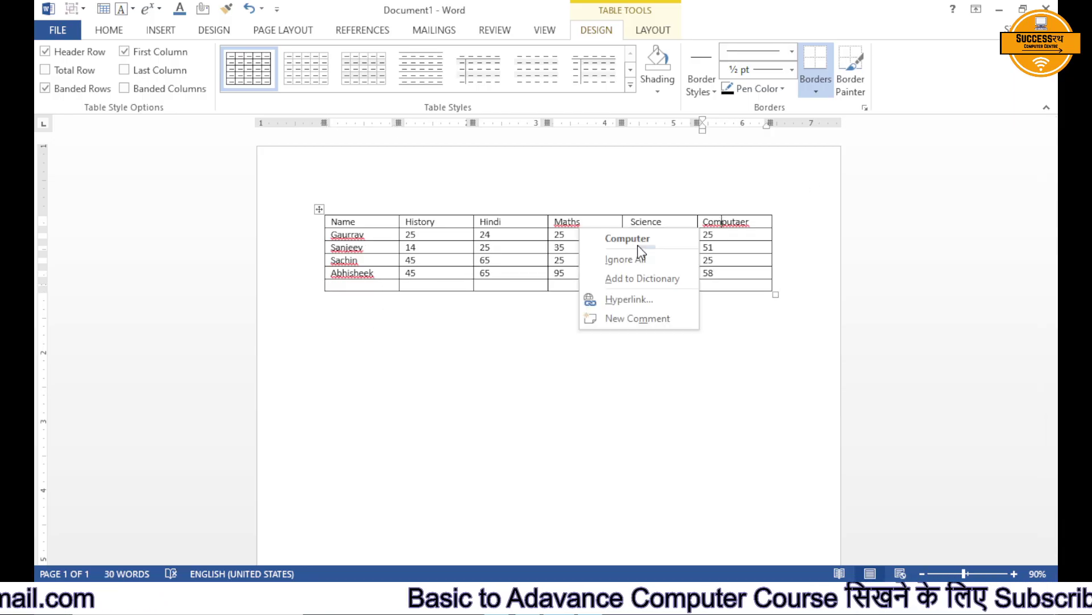
pyautogui.click(582, 234)
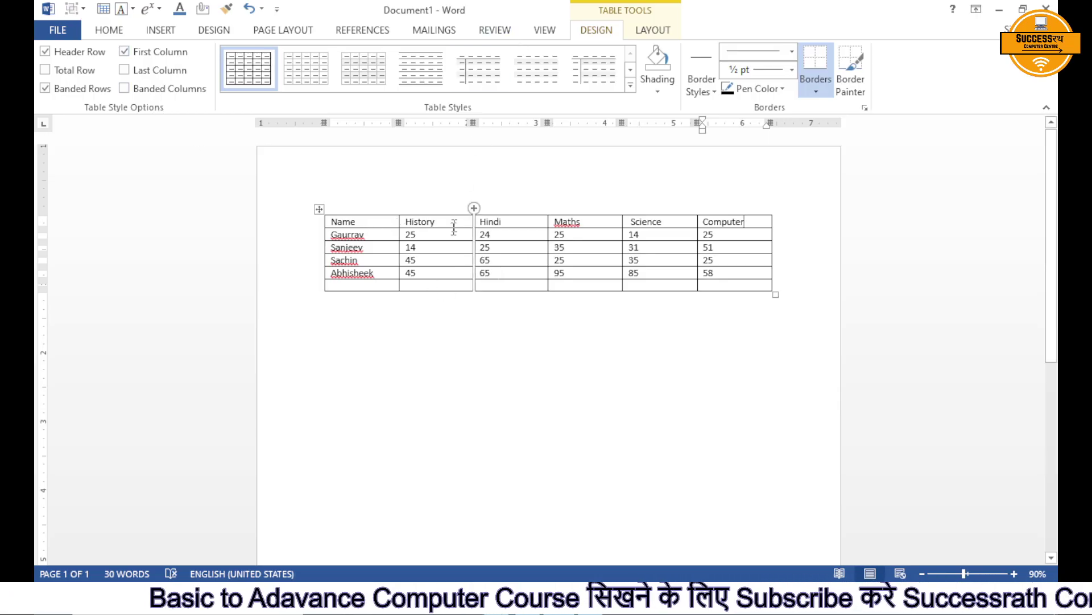
pyautogui.click(443, 250)
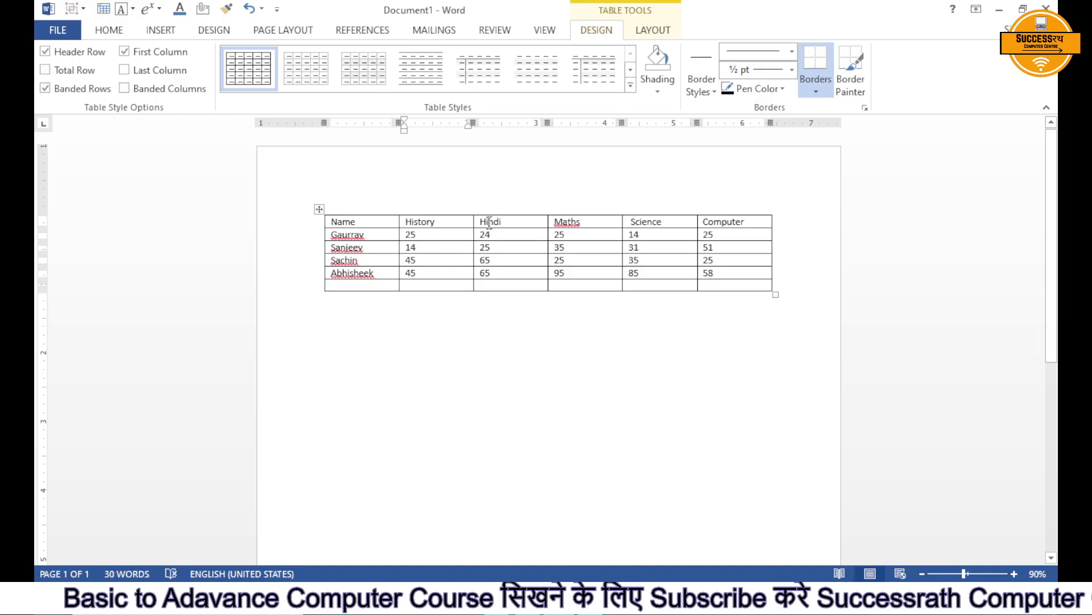
pyautogui.click(646, 32)
pyautogui.click(603, 34)
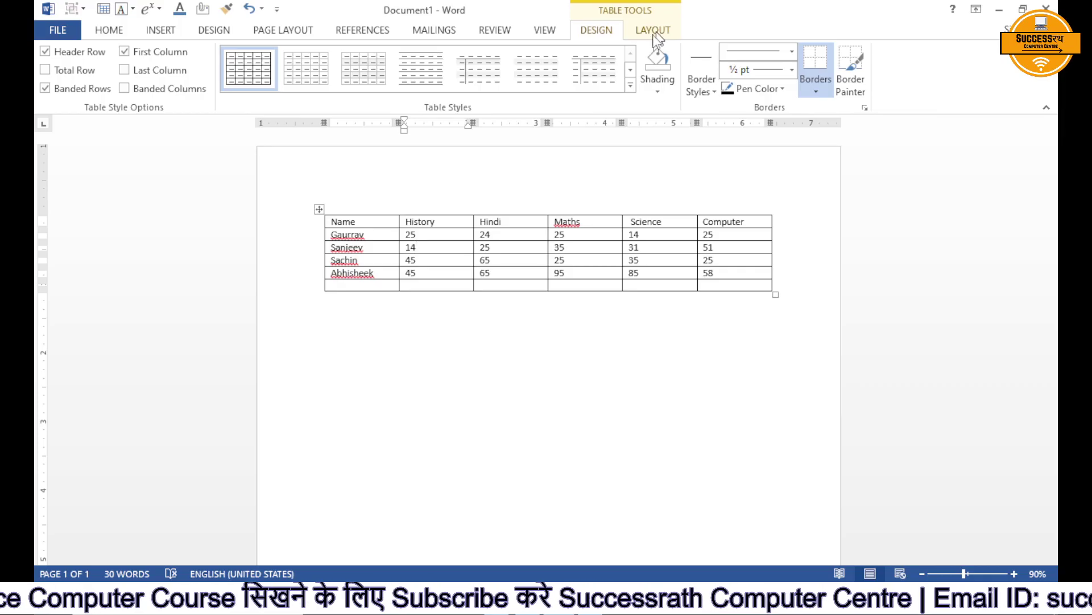
pyautogui.click(514, 322)
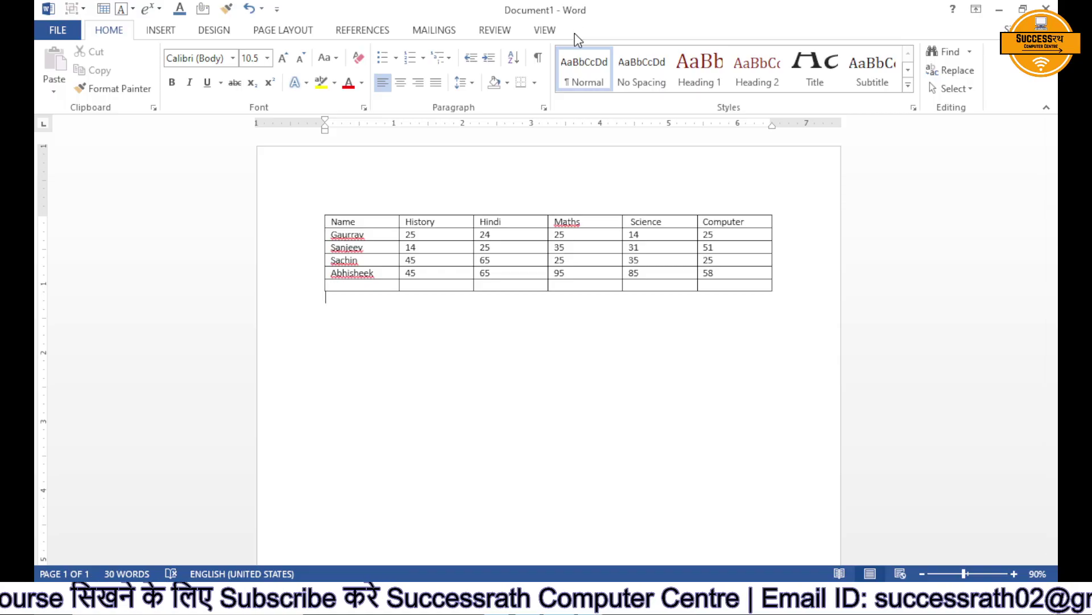